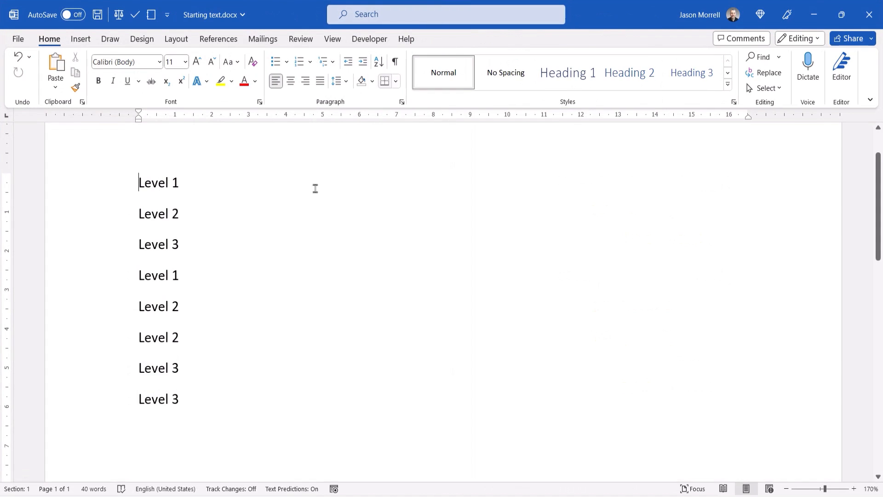
Start defining a new multilevel list for all eight Level lines and replace level 1's number format with the text "Chapter".
left_click_drag(211, 399, 142, 195)
left_click(327, 61)
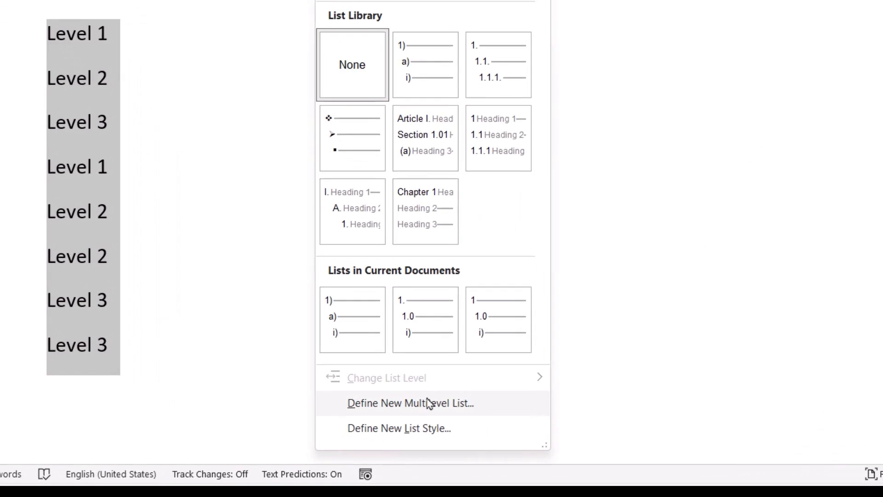
left_click(375, 438)
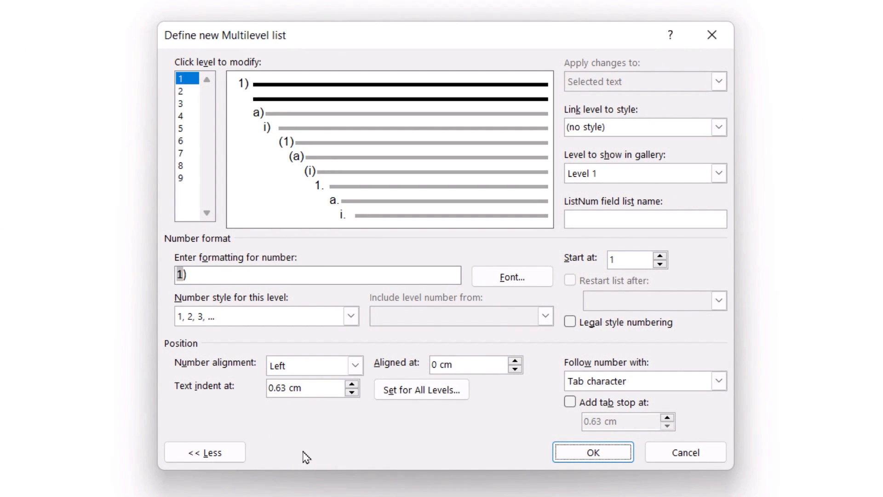
left_click(227, 273)
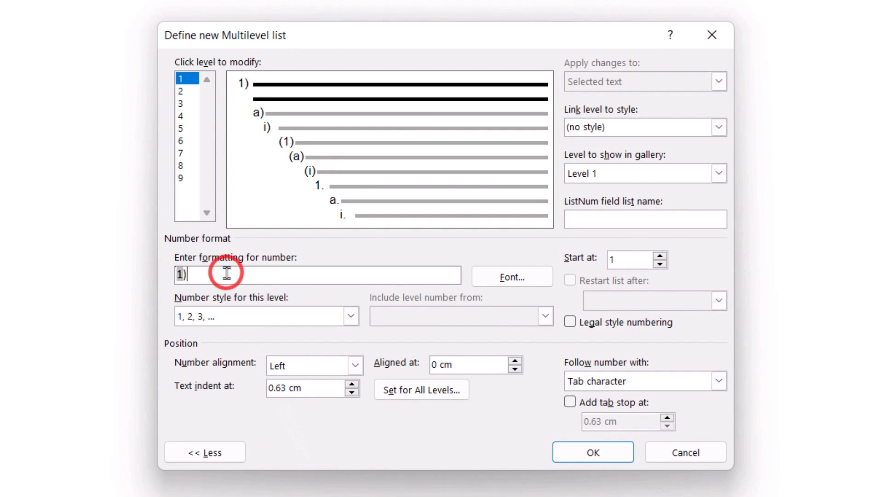
key("BackSpace")
key("BackSpace")
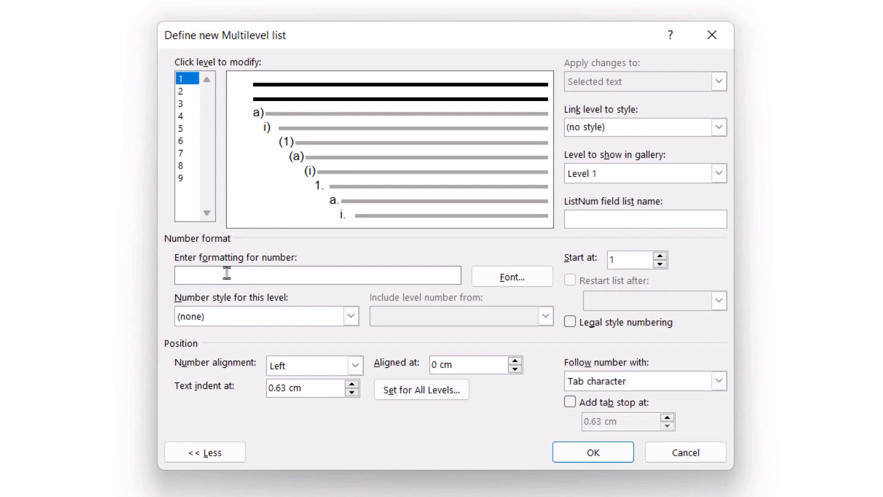
type("Chapter")
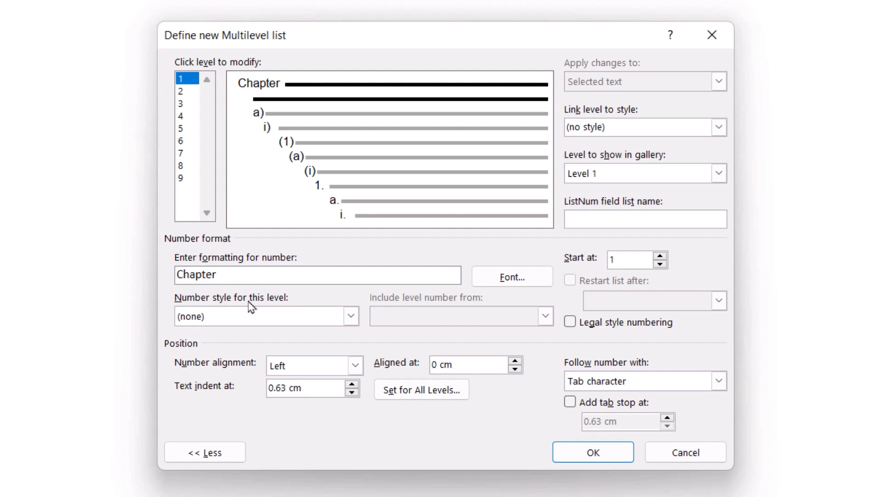
Give level 1 the number style "One, Two, Three ..." and add a colon at the end of its number format.
left_click(351, 316)
left_click(351, 393)
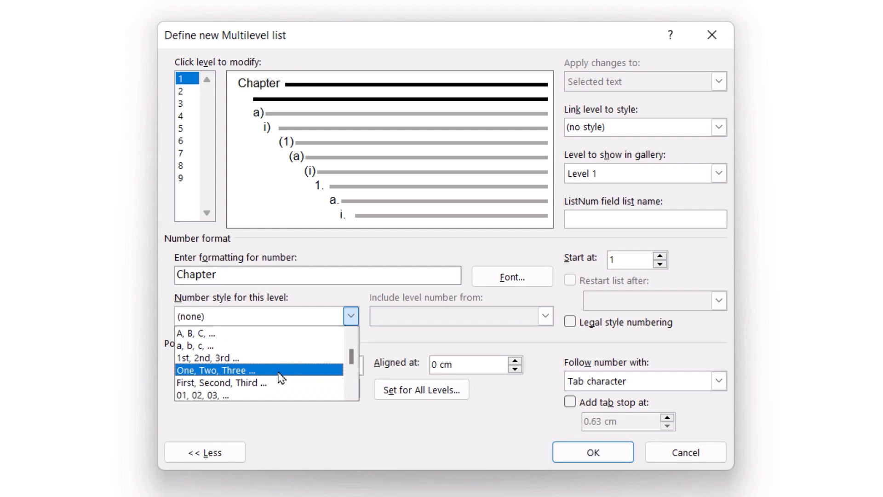
left_click(279, 370)
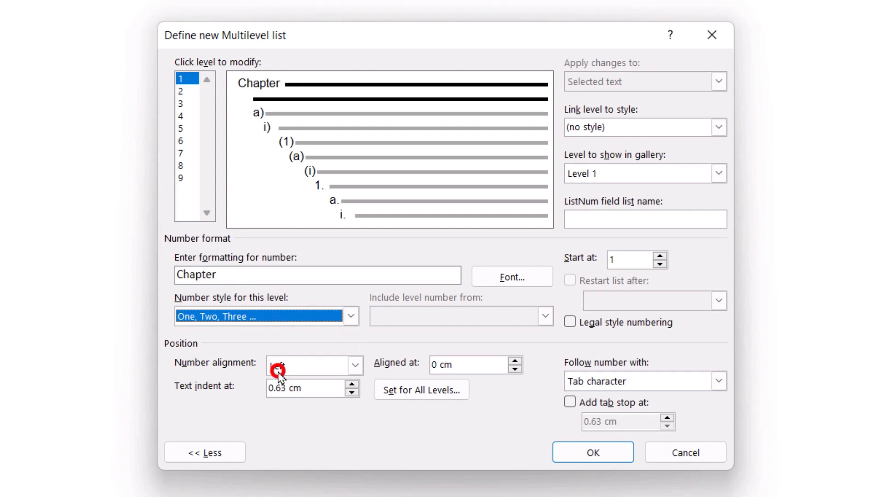
left_click(283, 275)
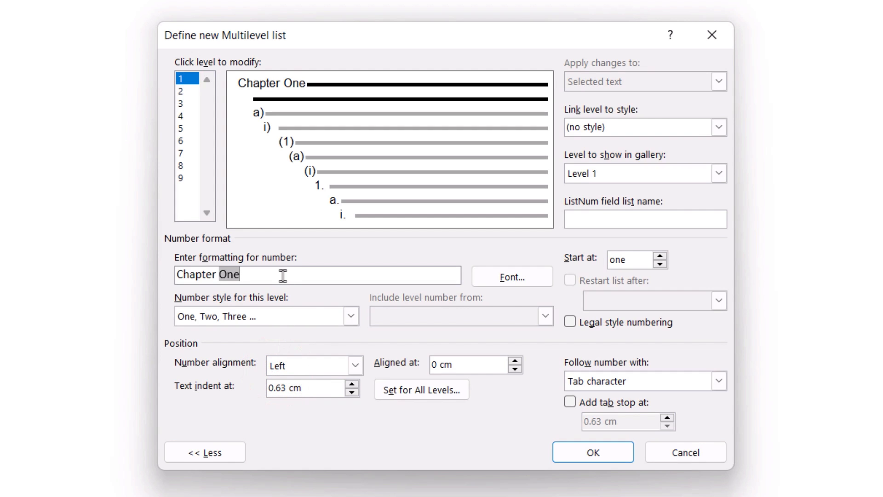
type(":")
Clear level 2's number format and replace it with the included Level 1 number followed by a period.
left_click(186, 90)
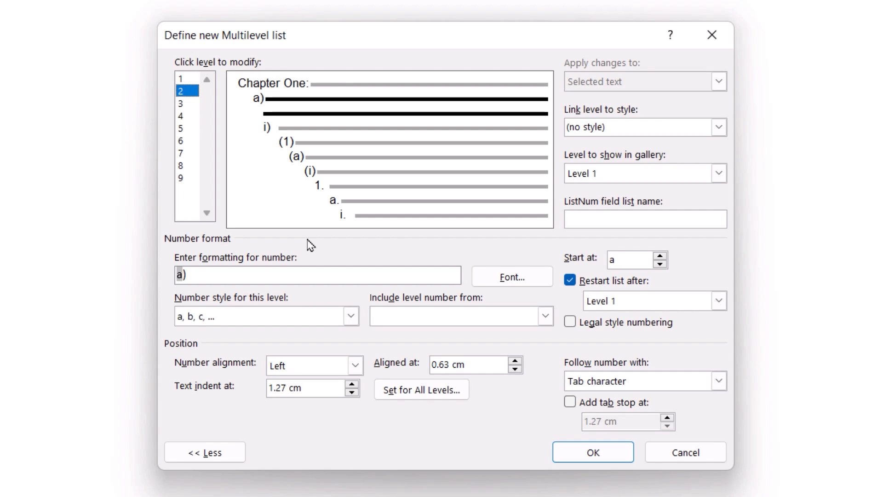
left_click(289, 274)
key("BackSpace")
key("BackSpace")
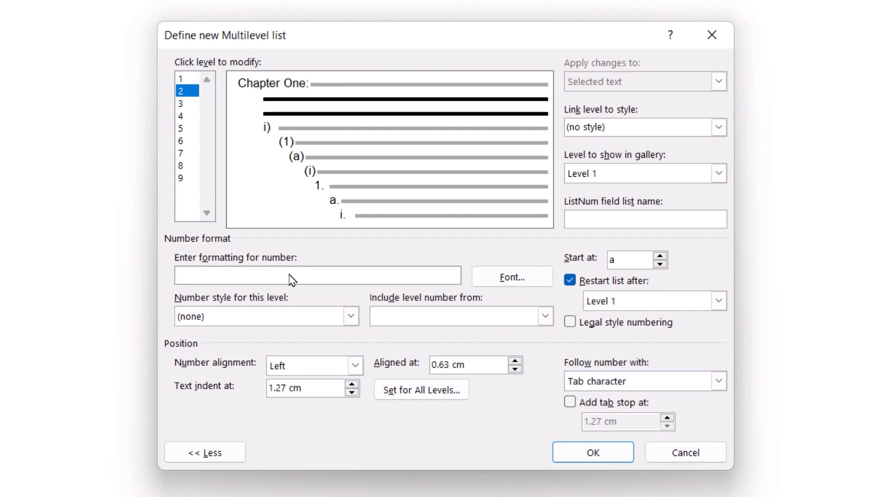
left_click(494, 317)
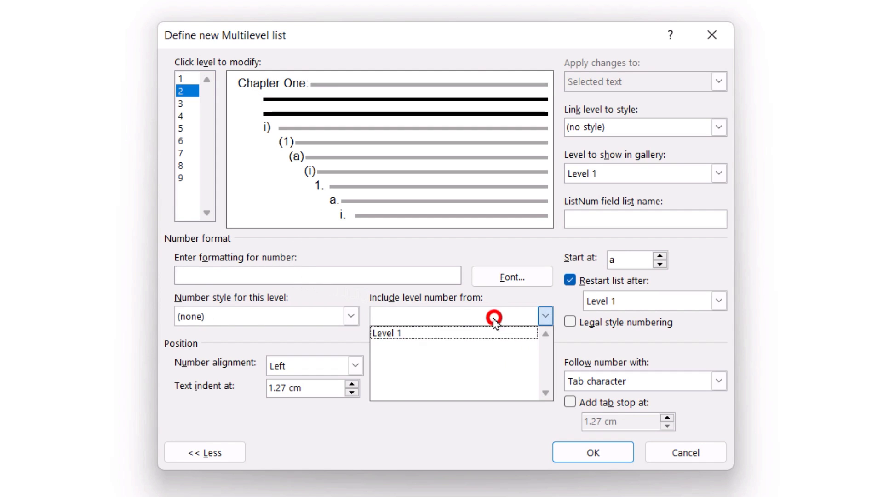
left_click(470, 333)
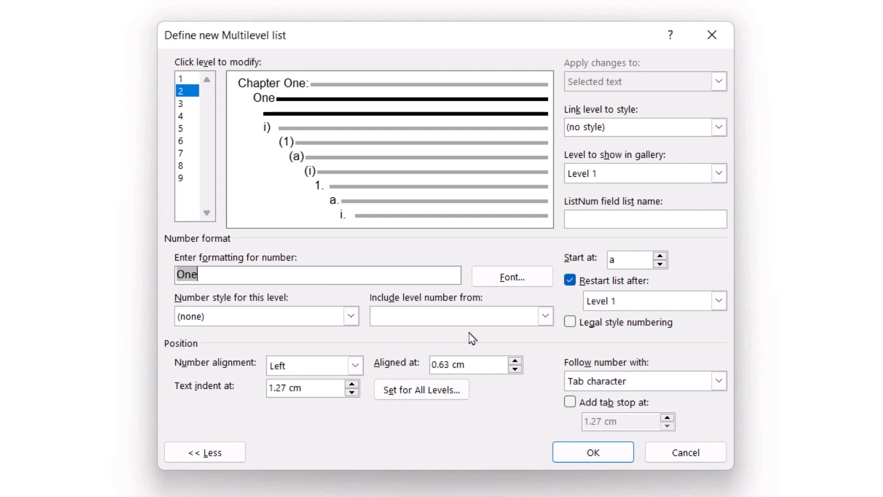
type(".")
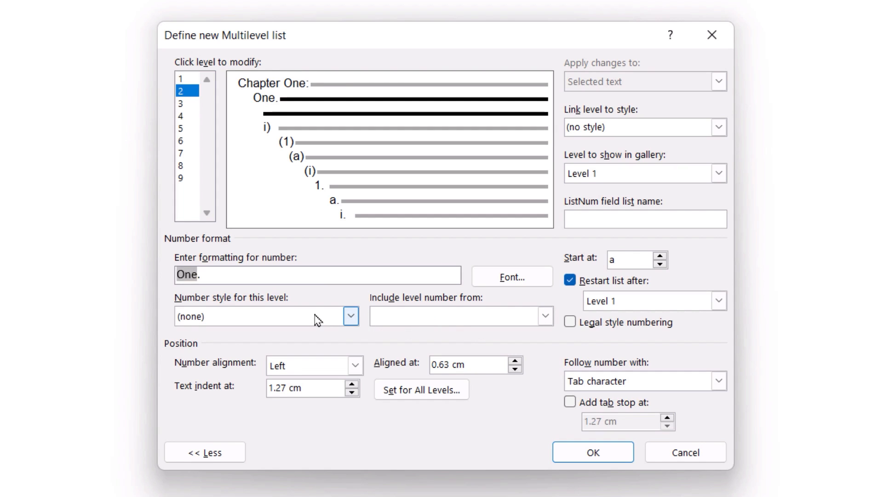
Set level 2's number style to "1, 2, 3, ..." and turn on legal style numbering for it.
left_click(293, 313)
left_click(268, 342)
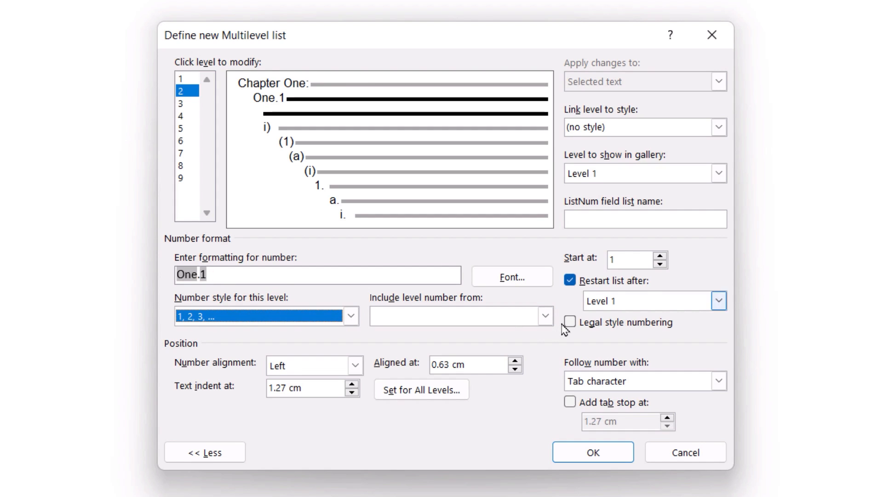
left_click(220, 455)
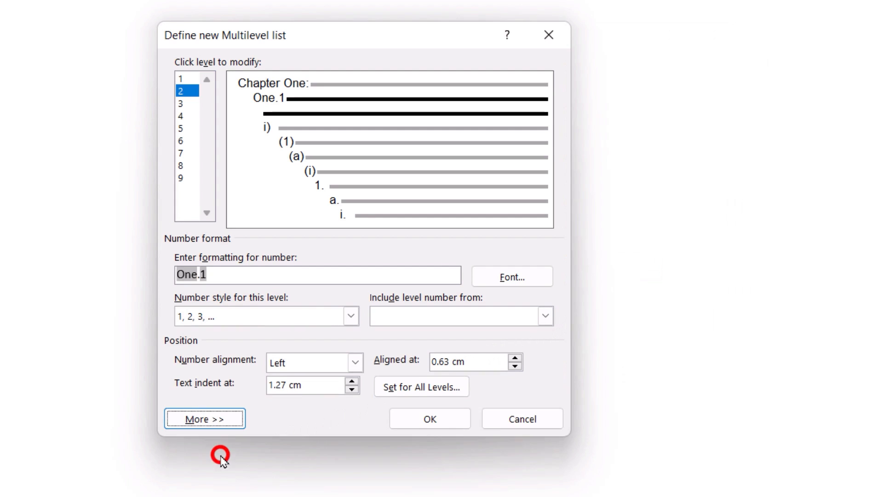
left_click(205, 419)
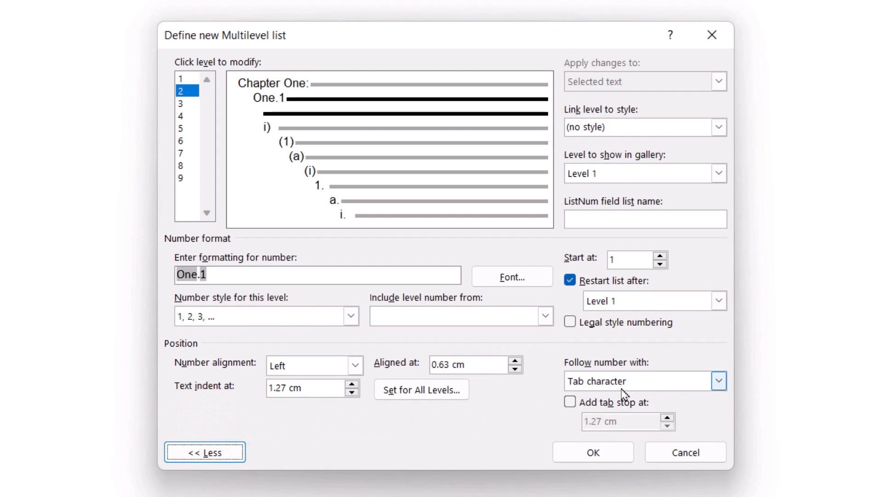
left_click(570, 323)
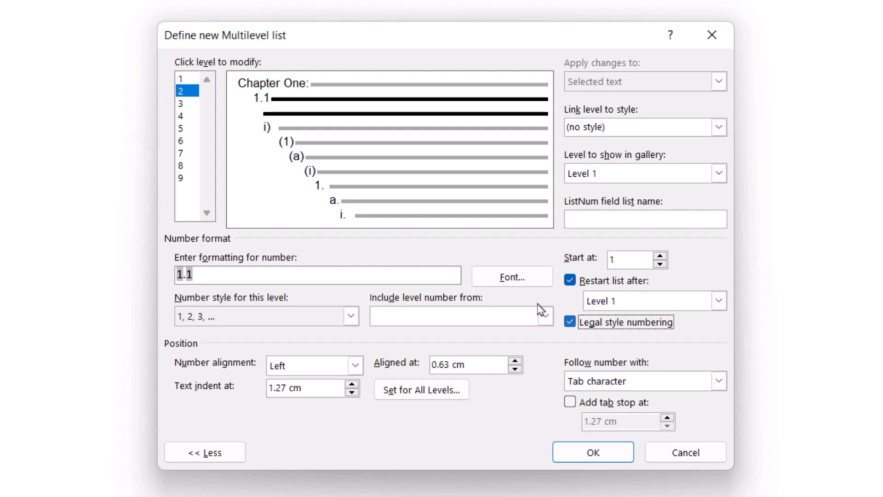
Replace level 3's number format with the included Level 1 and Level 2 numbers, each followed by a period.
left_click(184, 104)
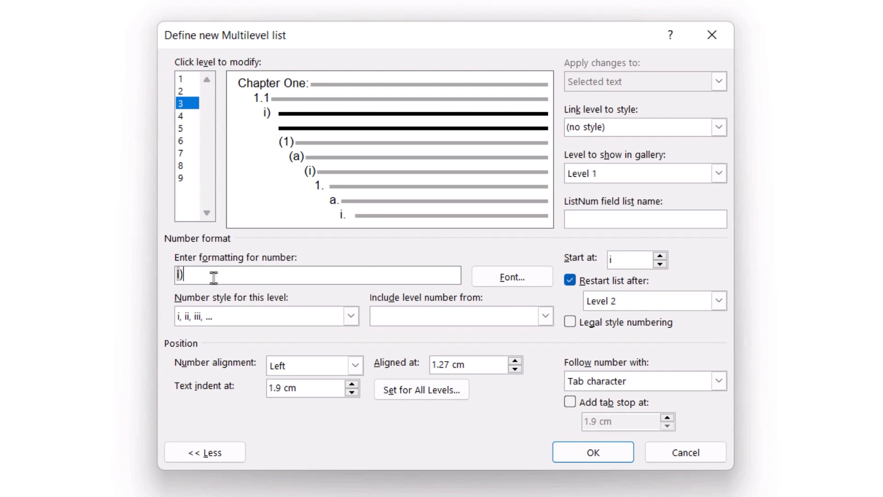
key("BackSpace")
key("BackSpace")
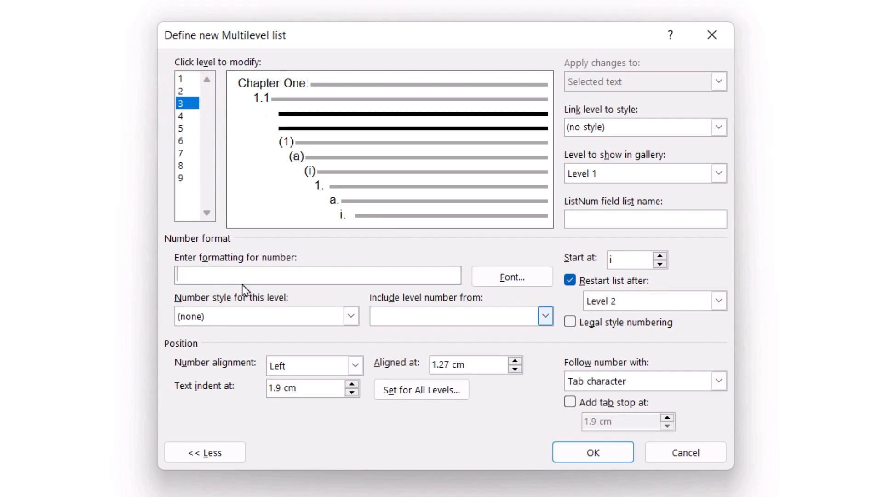
left_click(415, 324)
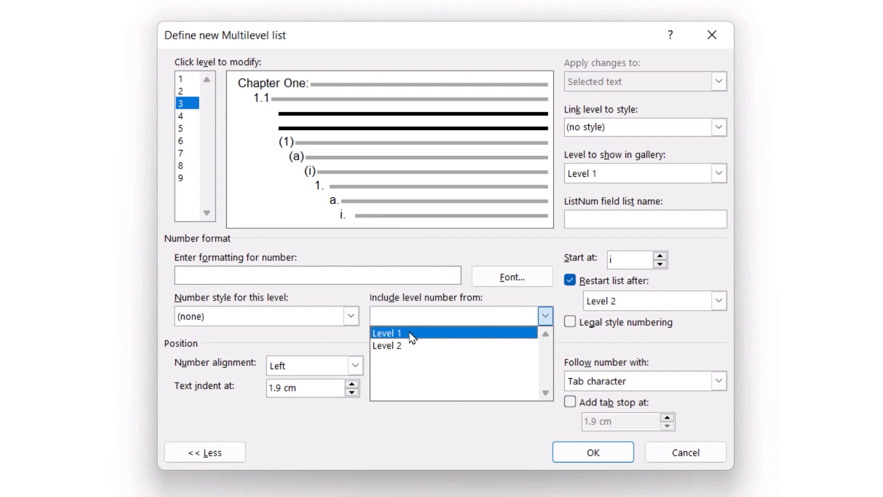
left_click(410, 332)
type(".")
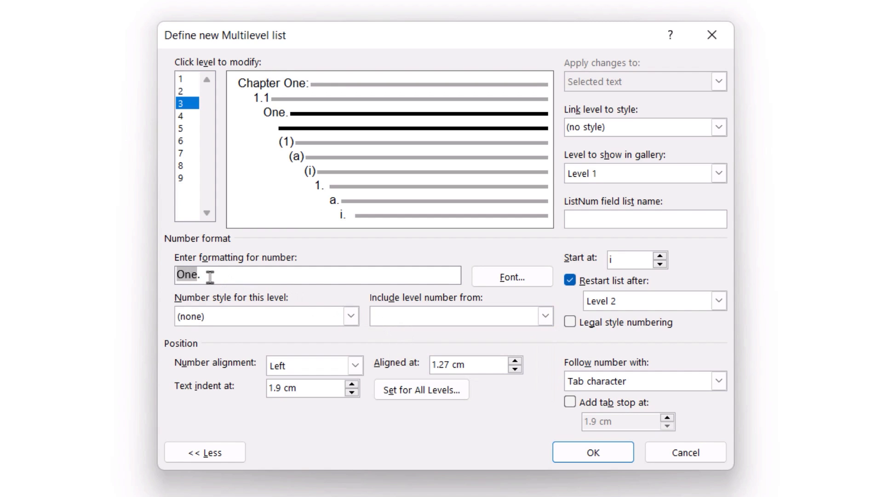
left_click(399, 317)
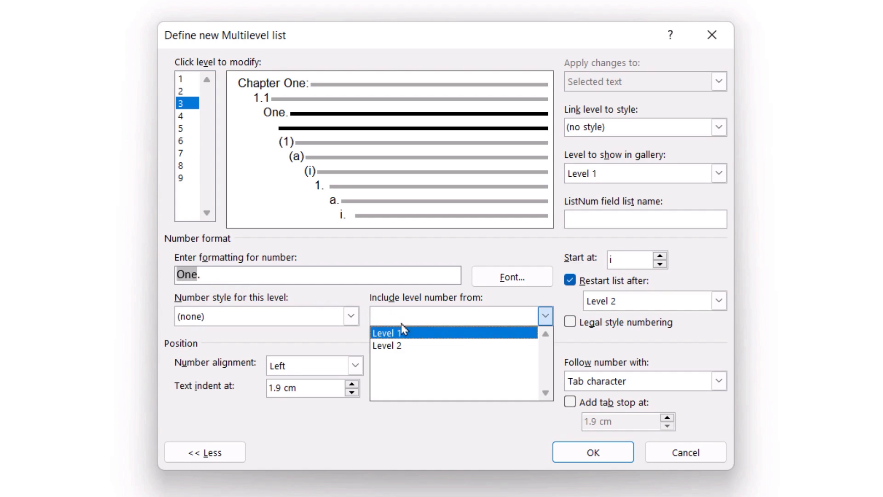
left_click(409, 345)
type(".")
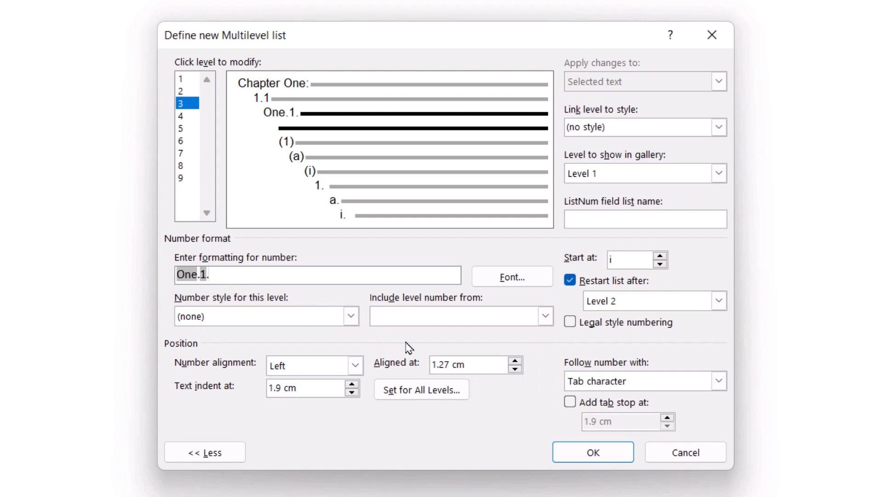
Set level 3's number style to "1, 2, 3, ..." with legal style numbering, and apply the list definition to the text.
left_click(298, 322)
left_click(290, 345)
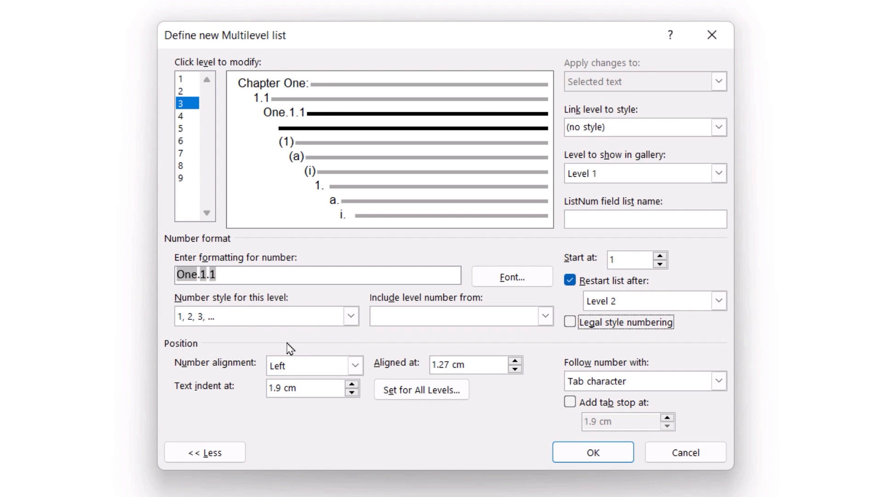
left_click(571, 322)
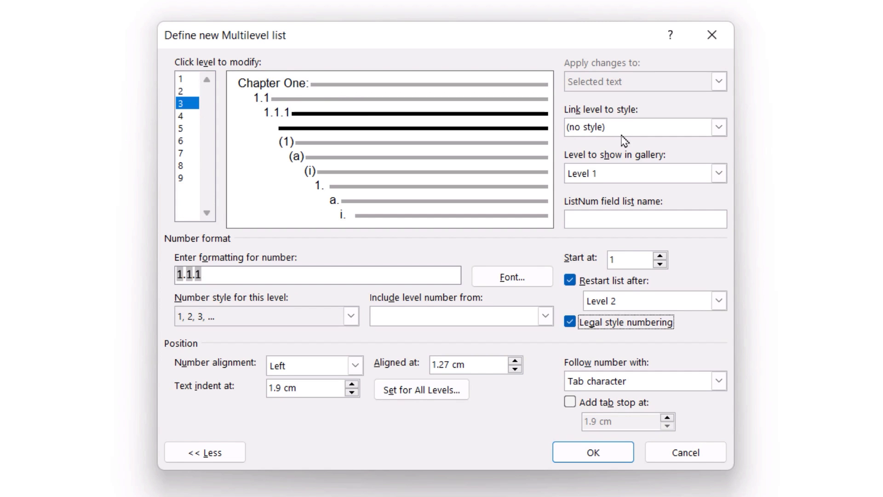
left_click(593, 451)
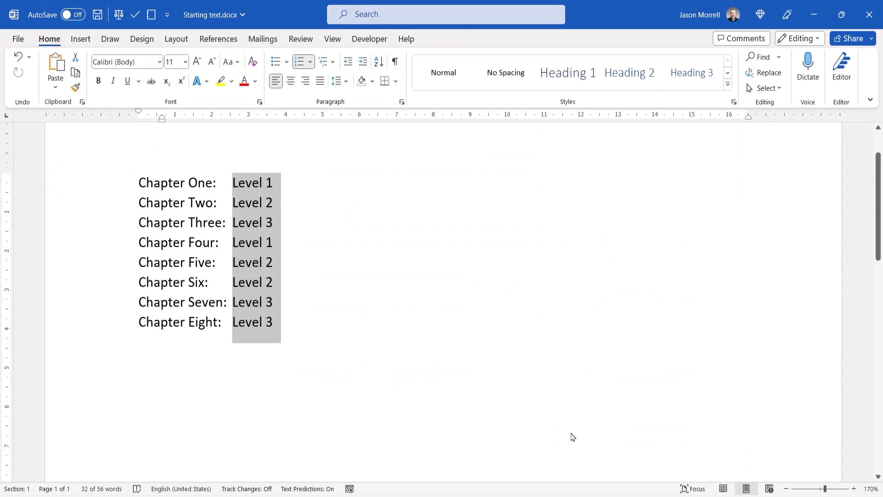
Demote the three "Level 2" lines together by one list level.
left_click(92, 205)
left_click(97, 265, "ctrl")
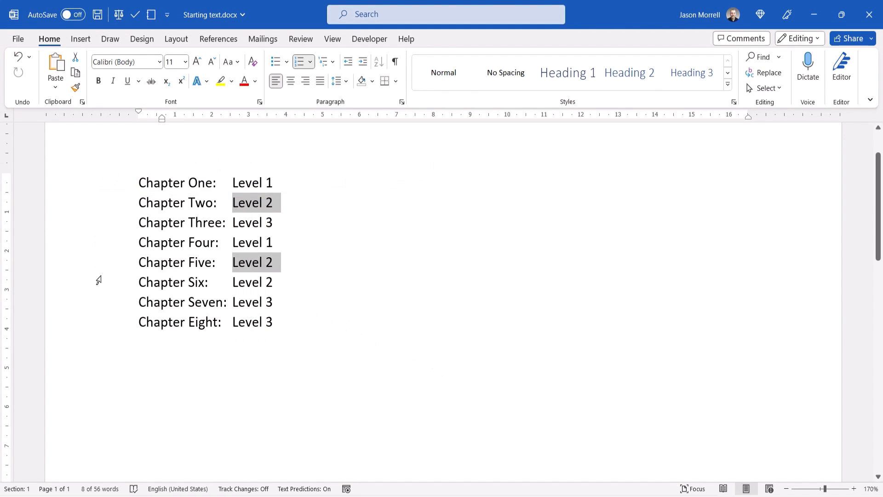
left_click(98, 282, "ctrl")
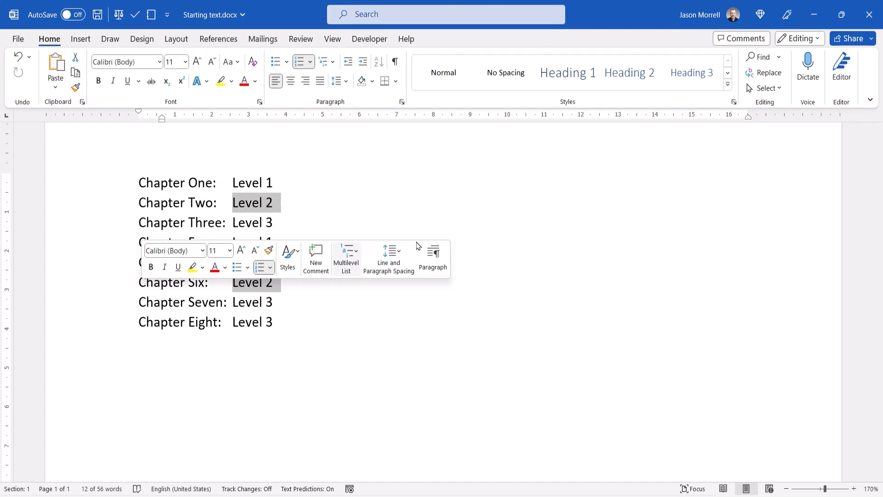
key("Tab")
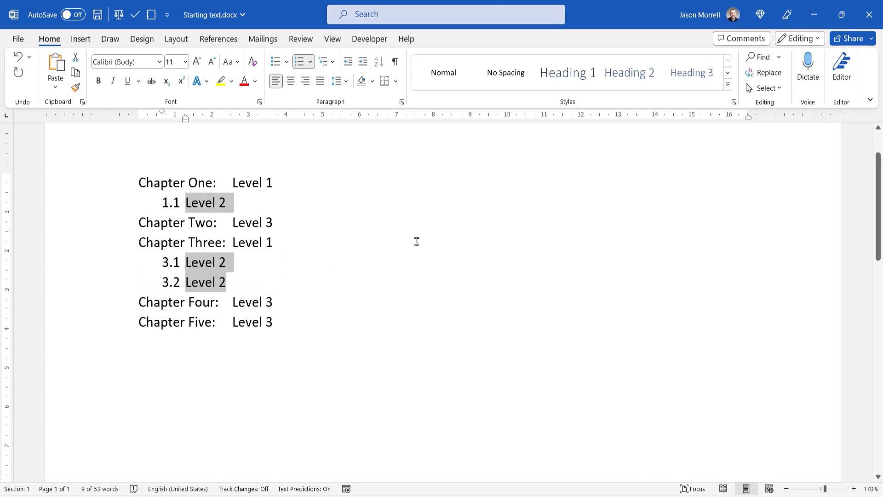
key("Right")
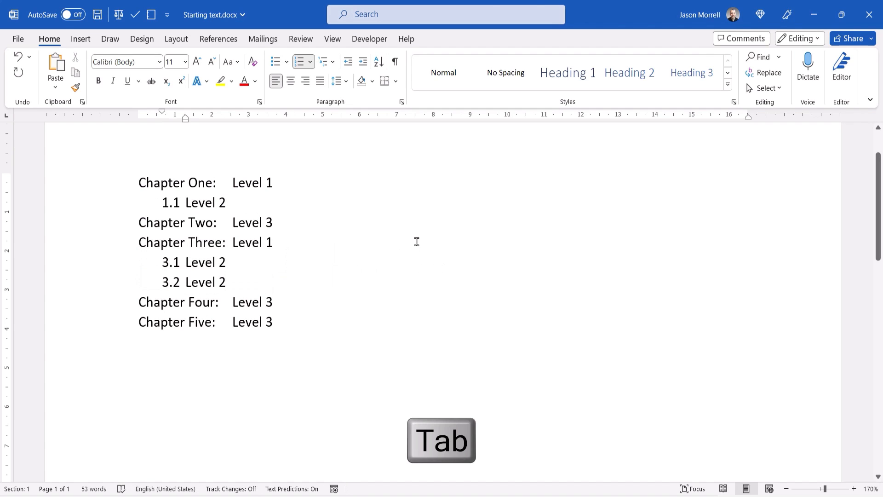
Demote the three "Level 3" lines together by two list levels.
left_click(116, 226)
left_click_drag(119, 302, 119, 321)
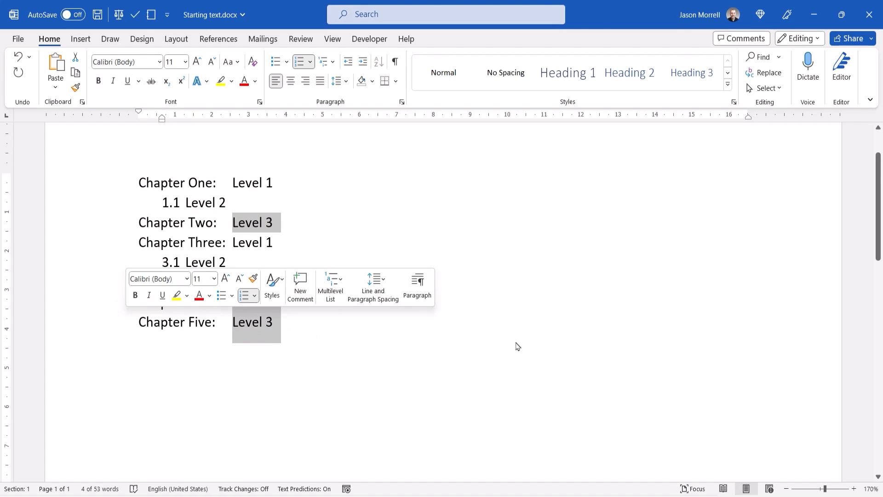
key("Tab")
key("Tab")
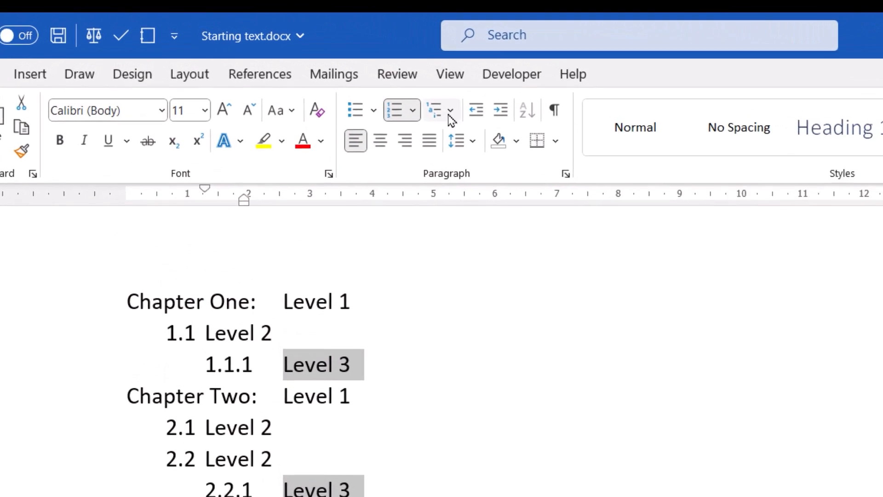
Reopen the multilevel list definition and review level 1's available number styles and level 2's legal style numbering setting.
left_click(450, 113)
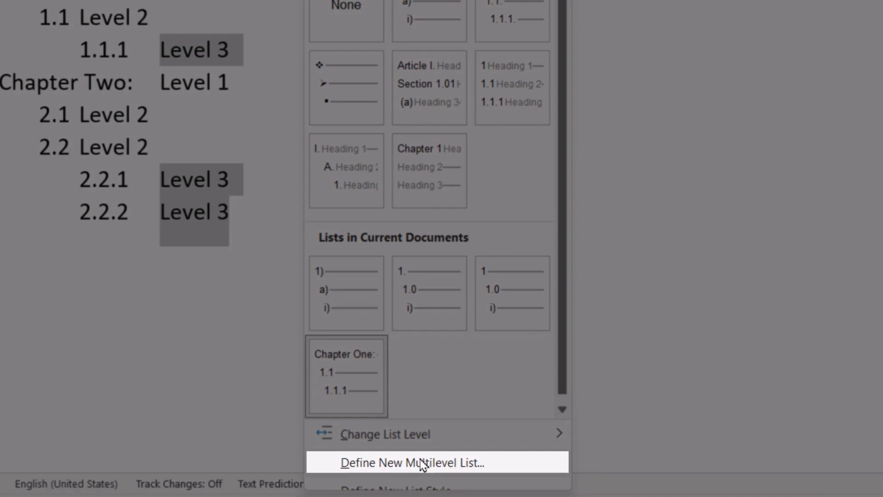
left_click(441, 496)
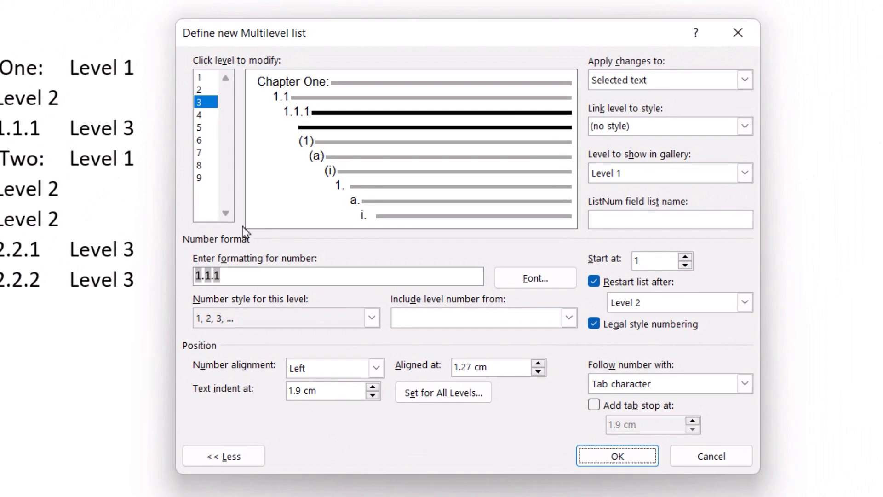
left_click(205, 78)
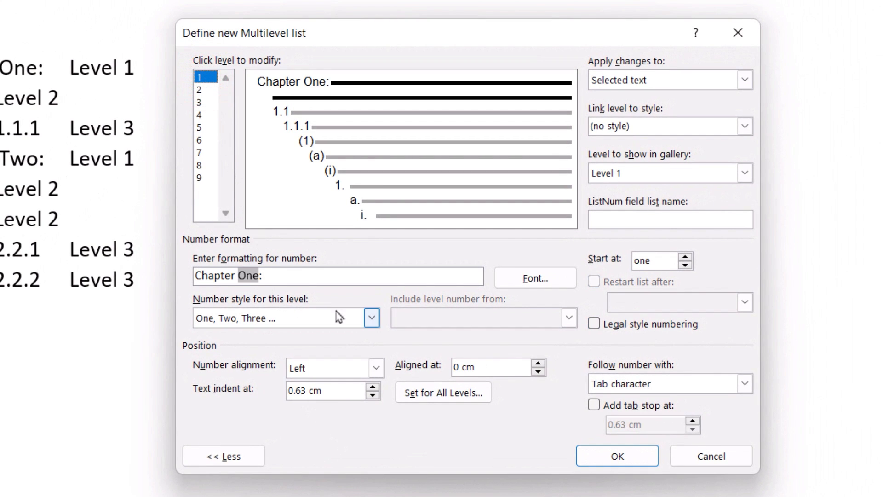
left_click(371, 318)
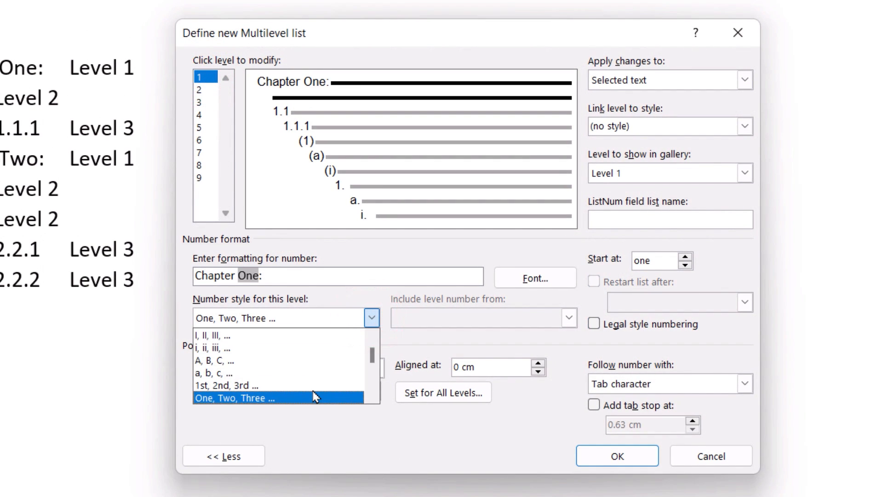
key("Up")
key("Up")
key("Up")
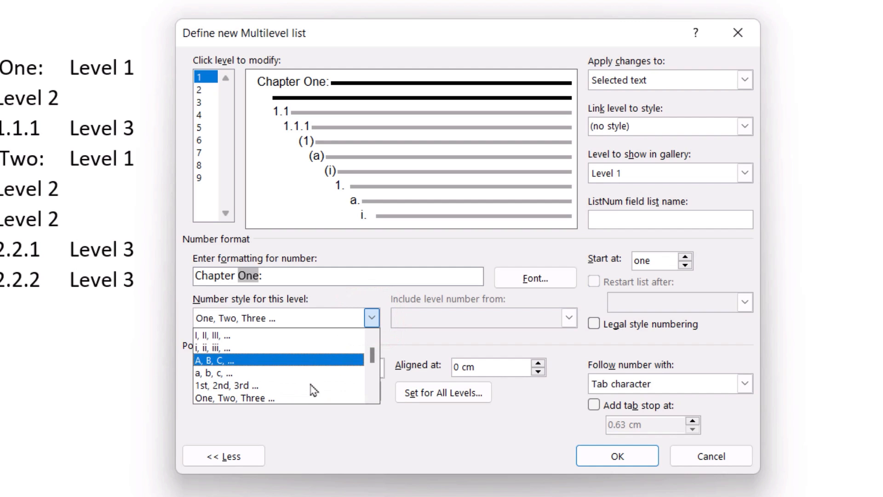
left_click(205, 90)
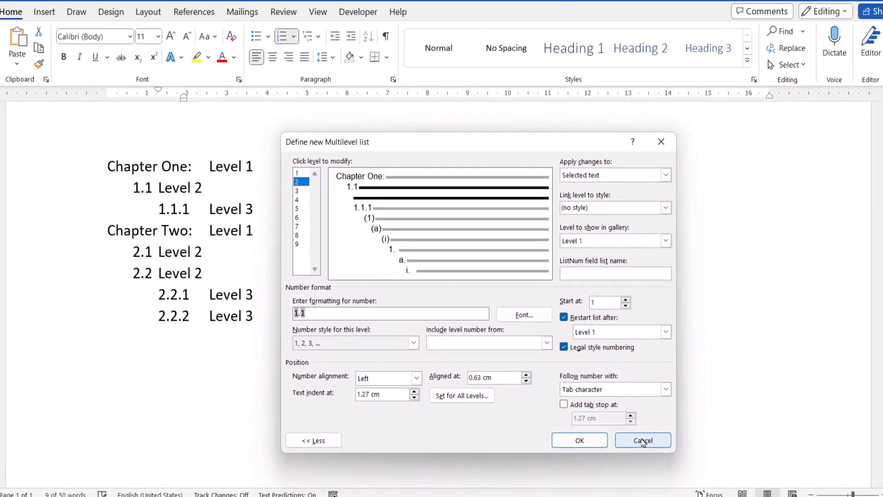
left_click(617, 456)
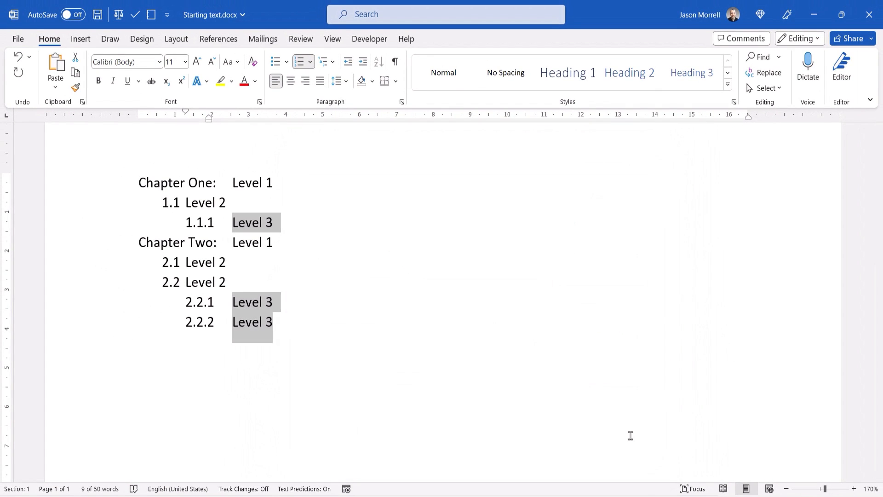